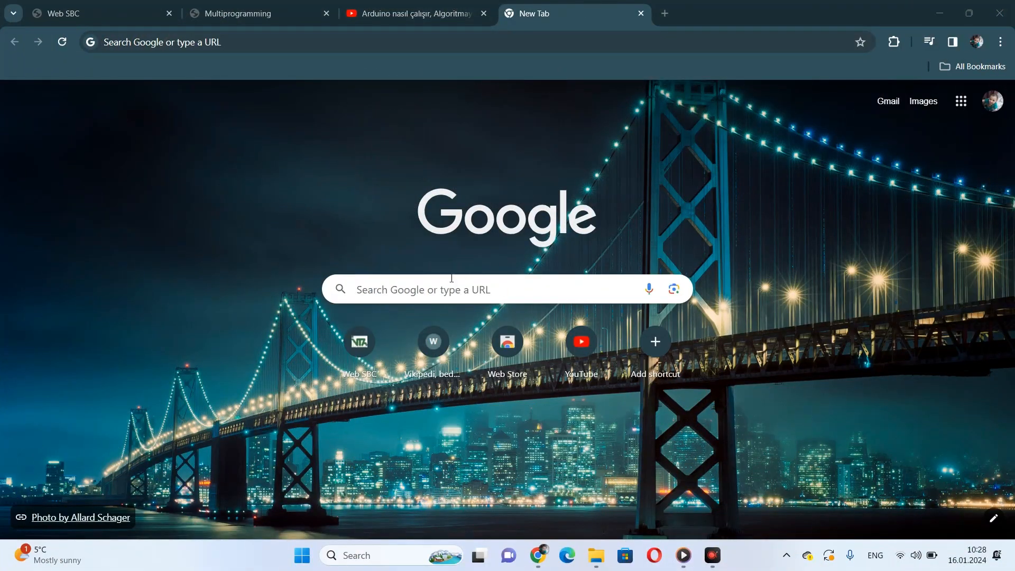
Open the arduino.cc website and look over its home page and site sections
click(383, 49)
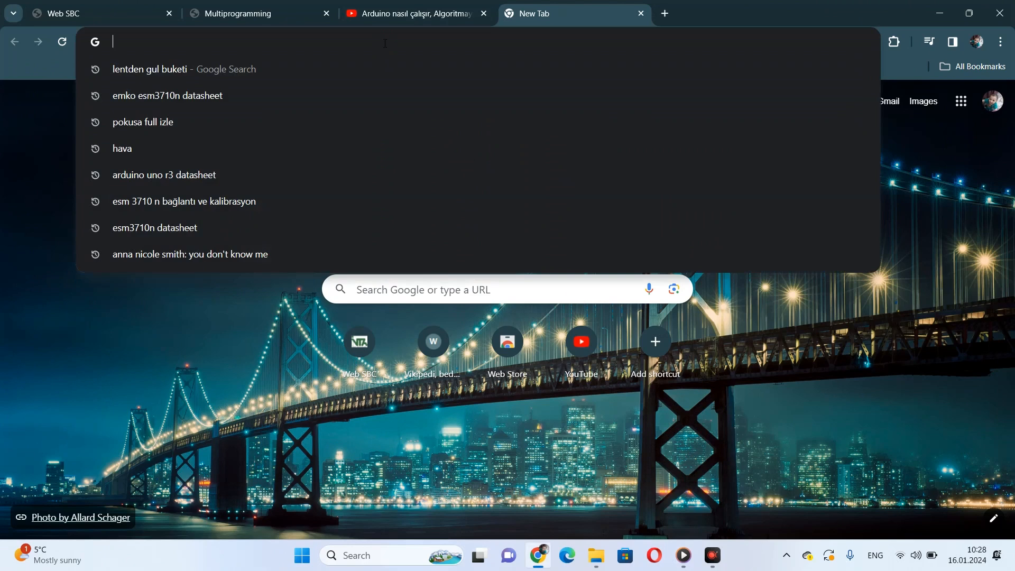
text(Ar)
key(Right)
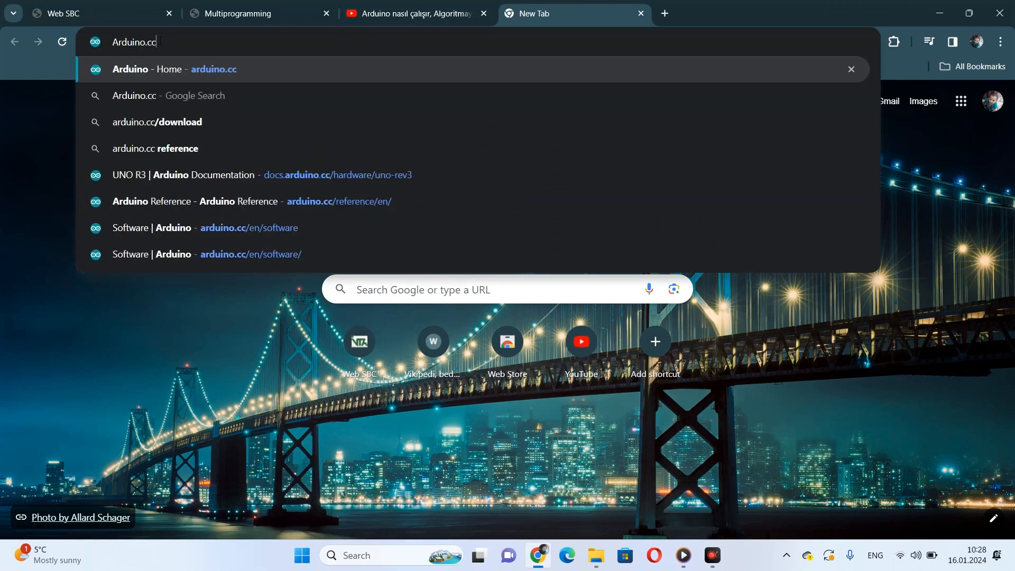
key(Return)
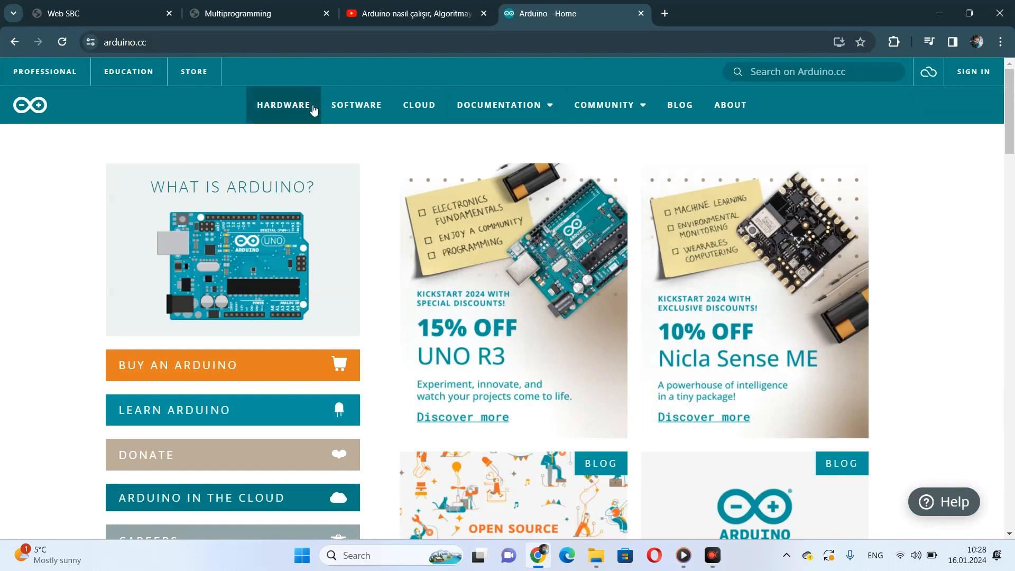
mouse_move(538, 114)
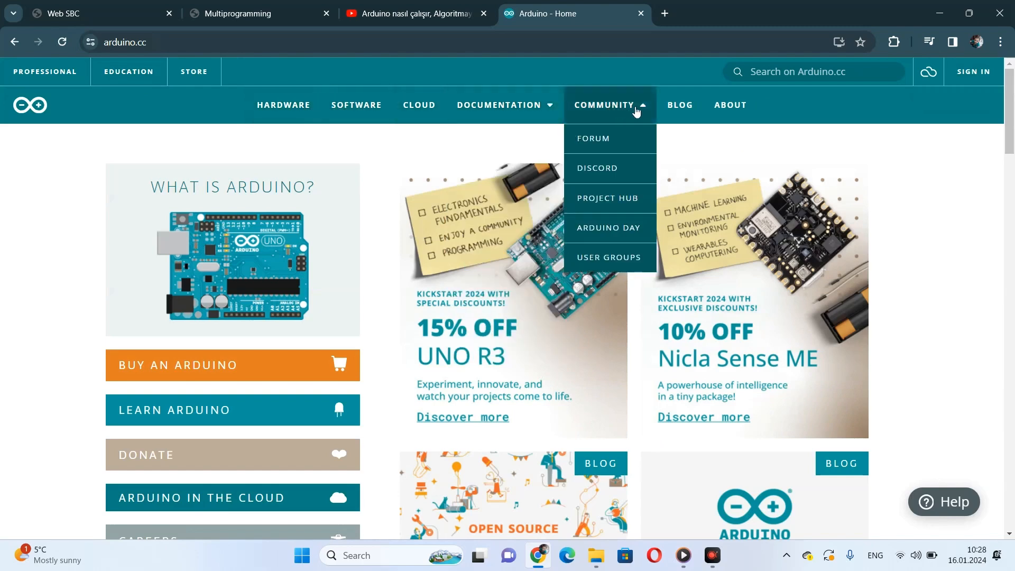
drag(1010, 96, 1011, 119)
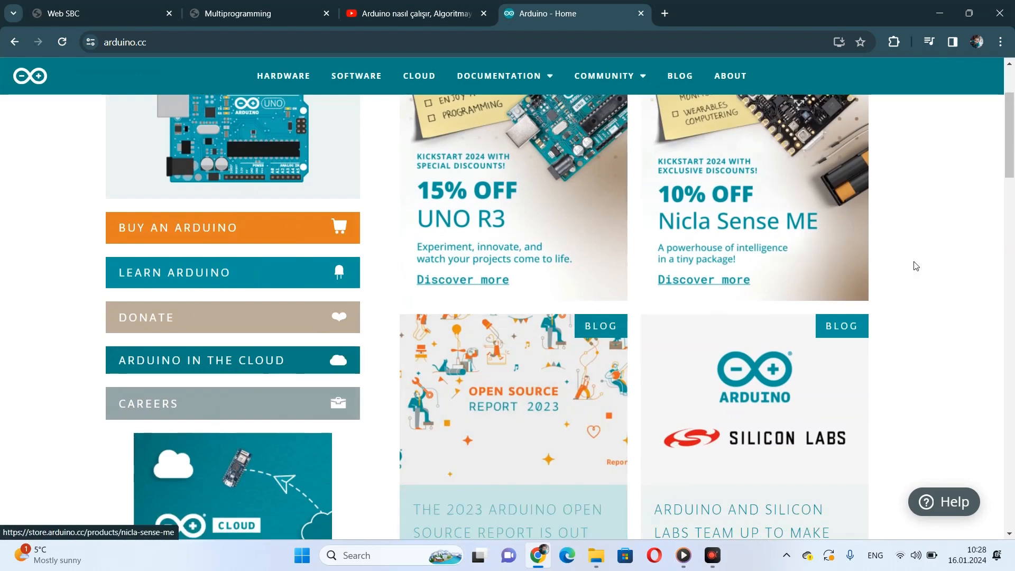
drag(1008, 166, 1003, 111)
Open the Arduino Language Reference and review its language choices and function list
mouse_move(524, 96)
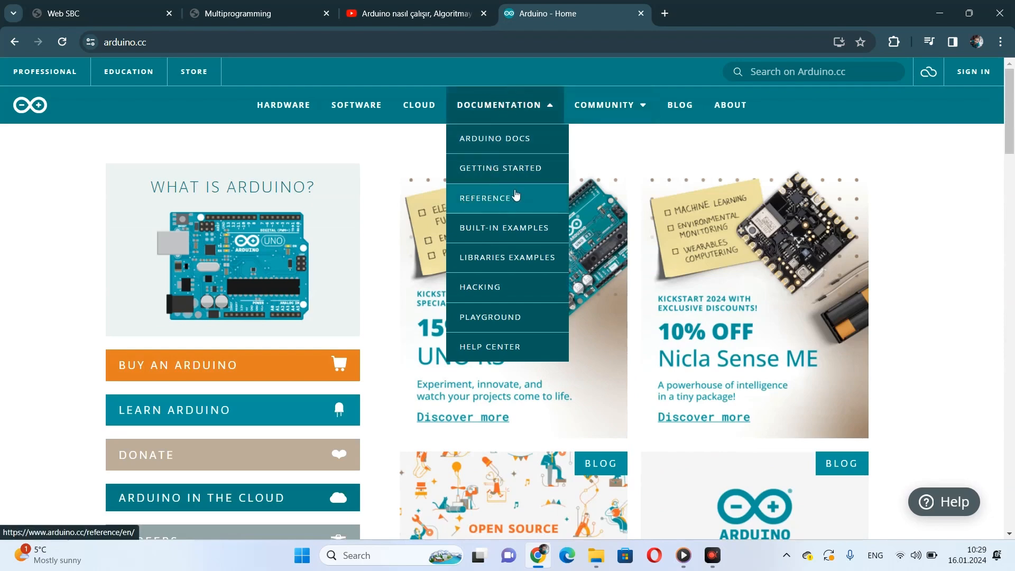
click(507, 197)
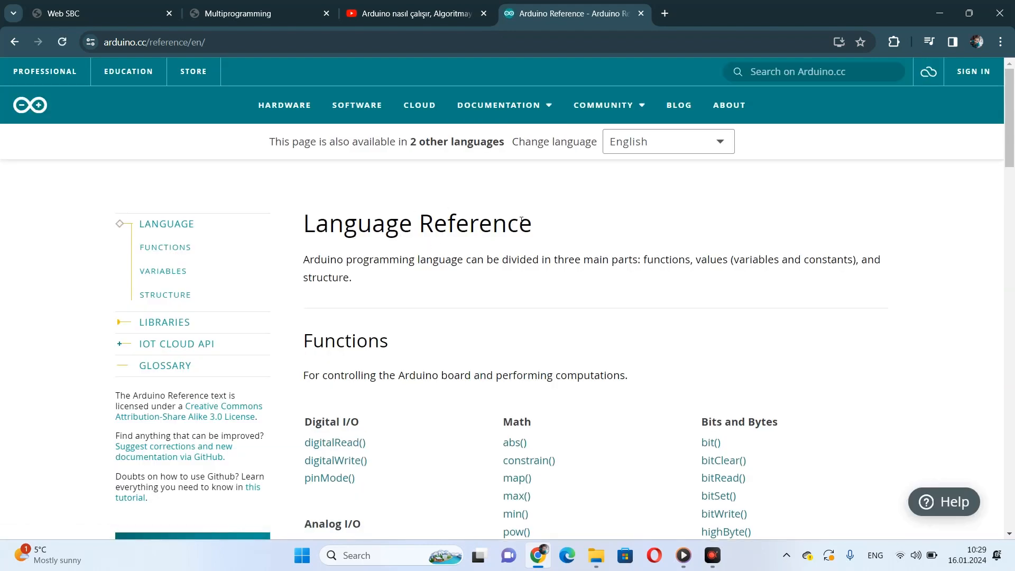
click(722, 141)
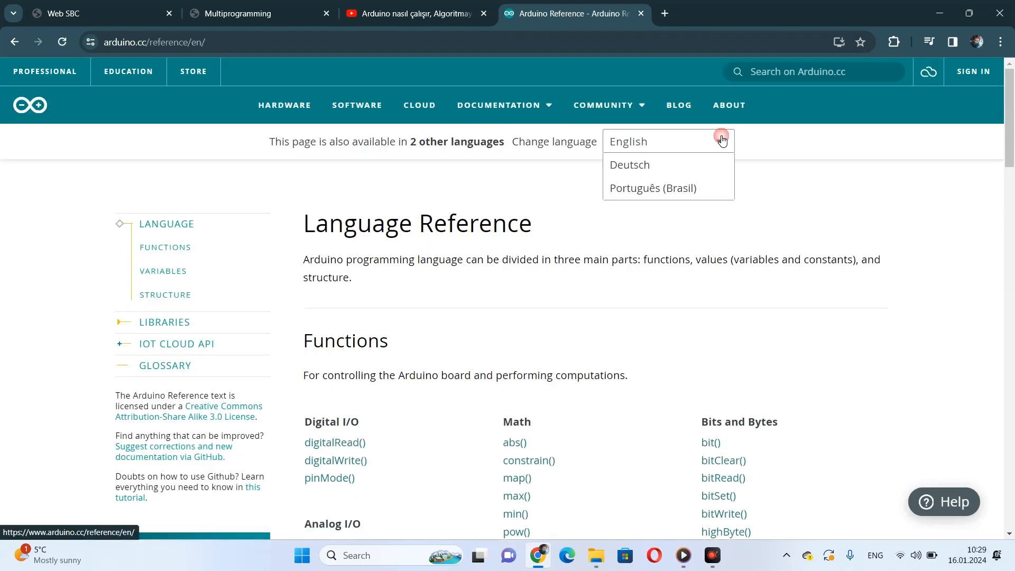
click(690, 144)
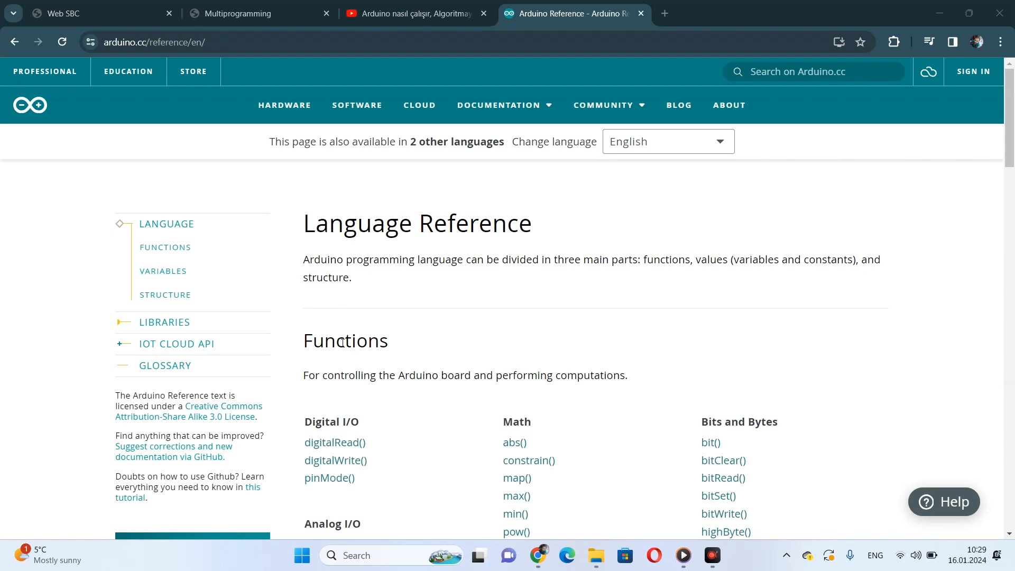
scroll(616, 102, down, 4)
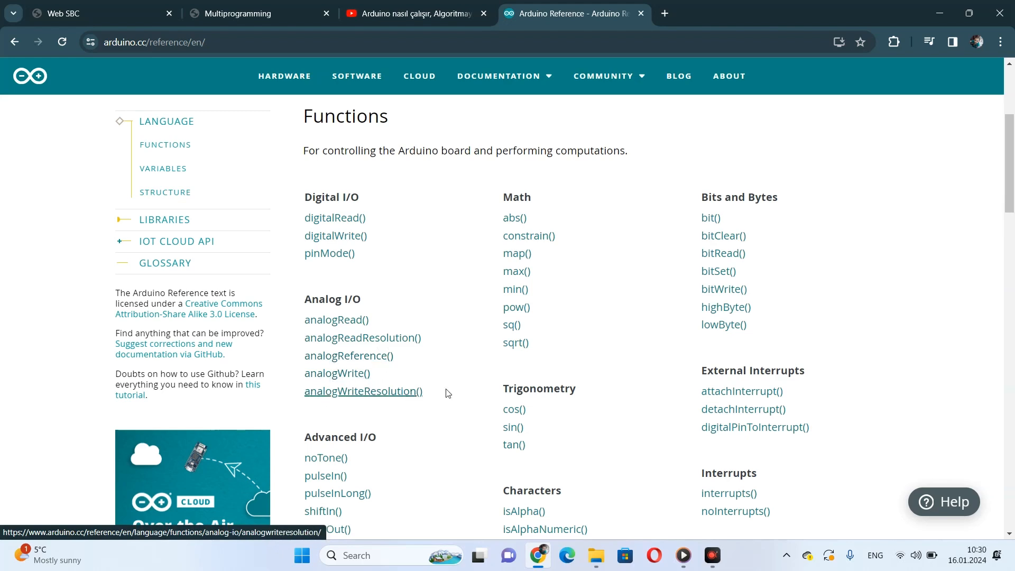
drag(1011, 171, 1012, 117)
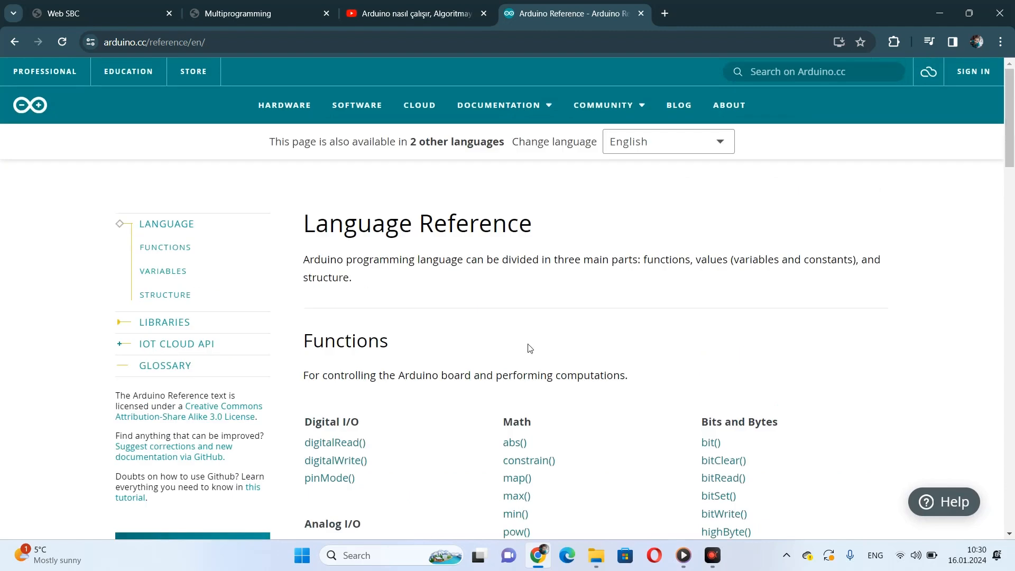
Open the digitalRead() reference page, review its example code, and return to the function list
click(314, 442)
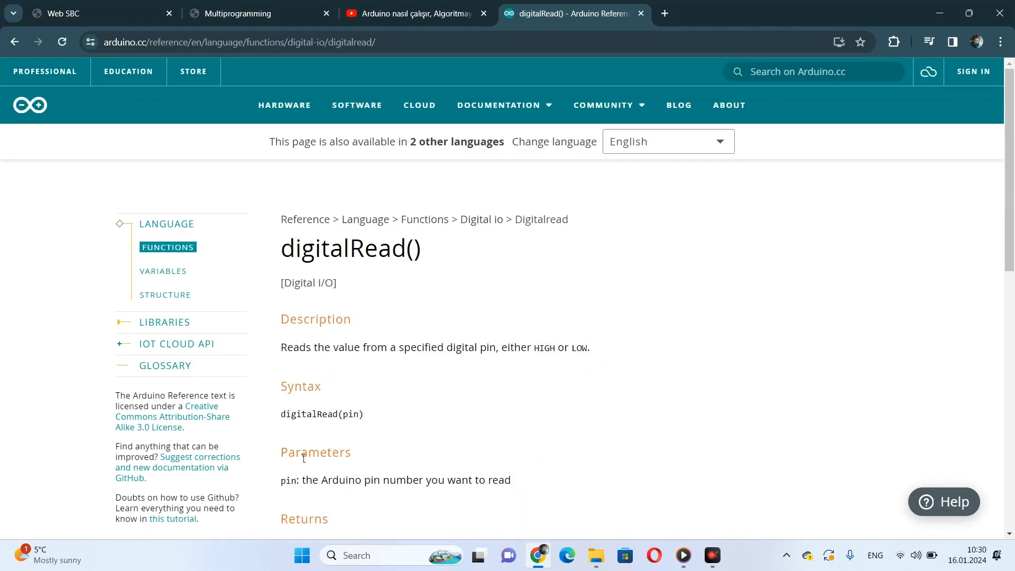
drag(1013, 190, 1013, 383)
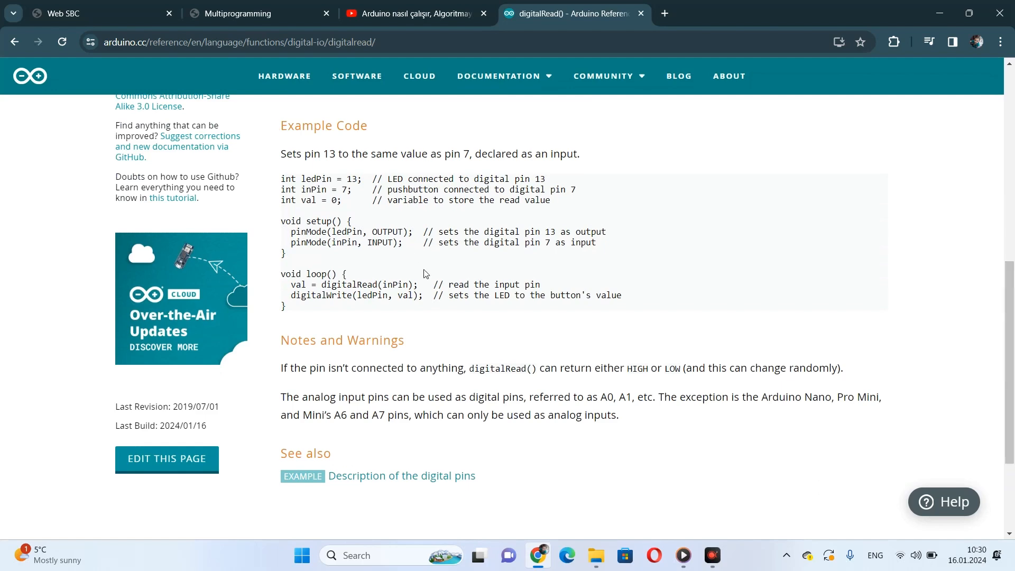
drag(1010, 317, 1010, 154)
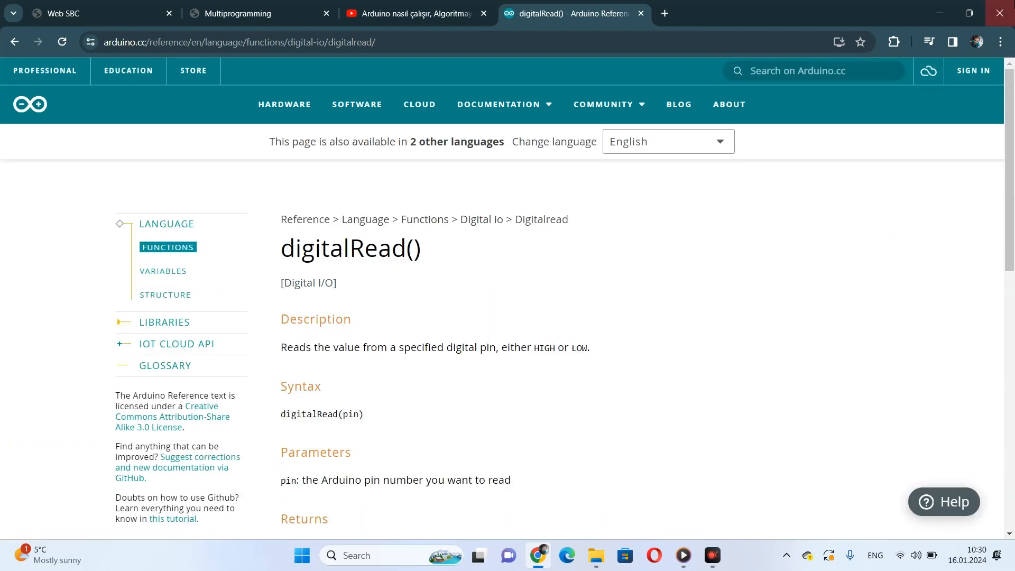
click(14, 44)
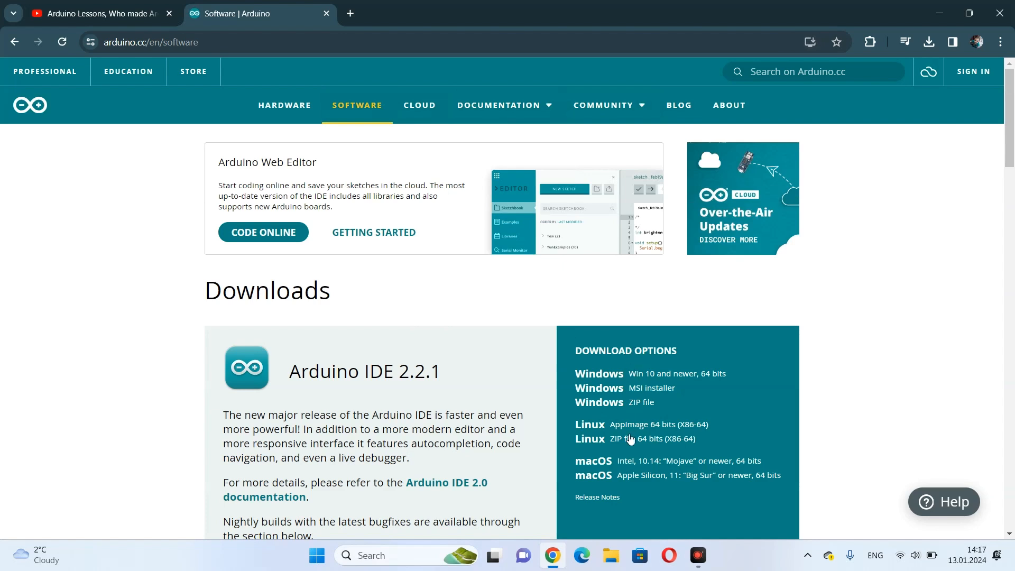
Choose the Arduino IDE 2.2.1 download for Windows (Win 10 and newer, 64 bits) without making a donation
click(616, 380)
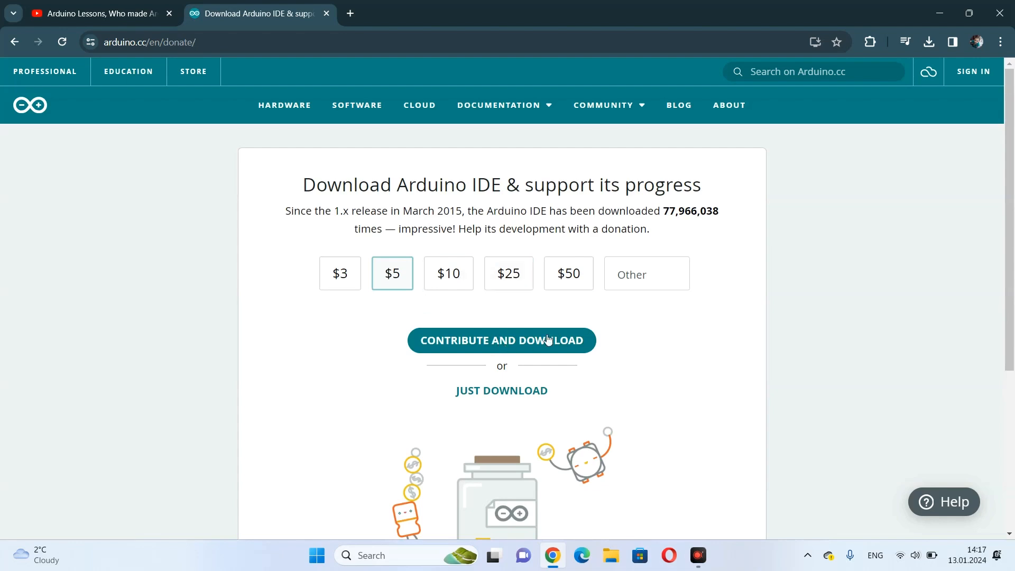
click(490, 392)
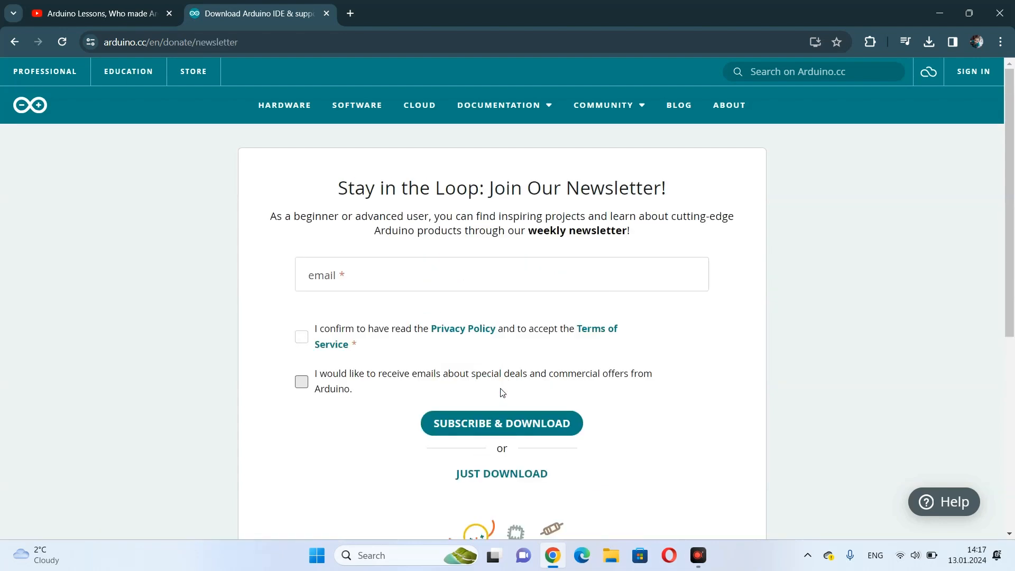
Fill in the newsletter form with the contact's e-mail and accept the Privacy Policy and Terms of Service
click(512, 285)
click(504, 272)
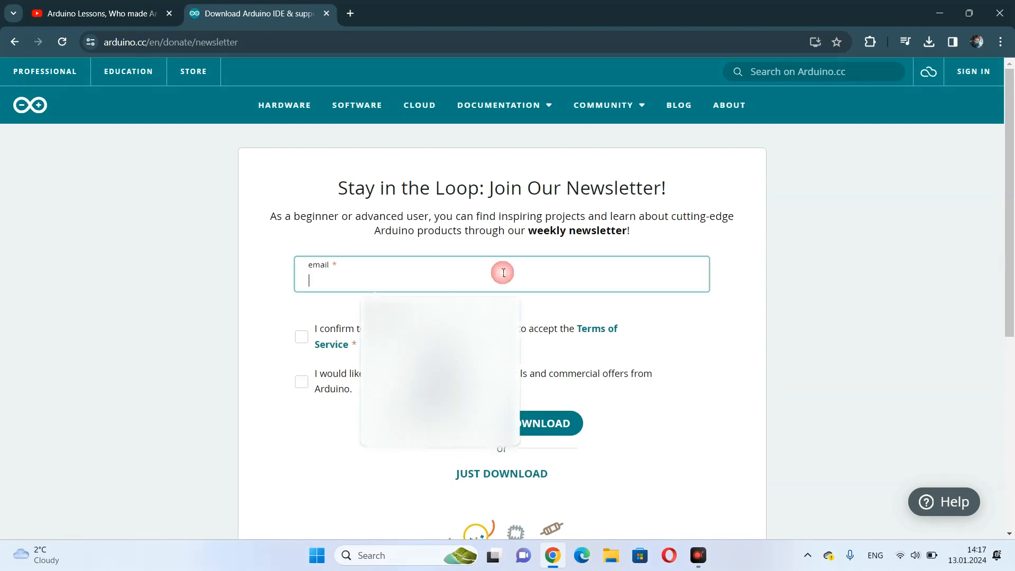
key(Down)
key(Return)
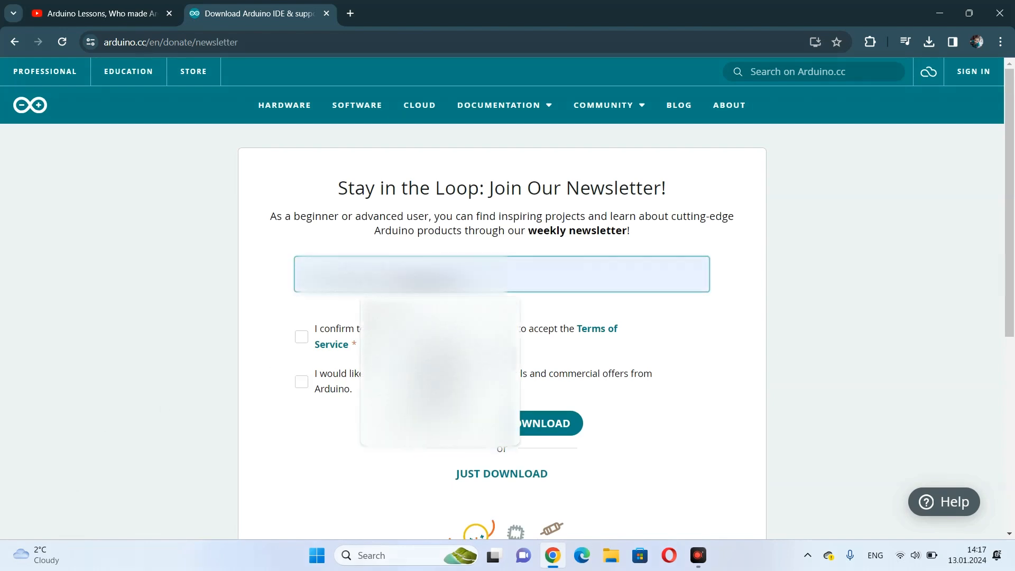
click(440, 380)
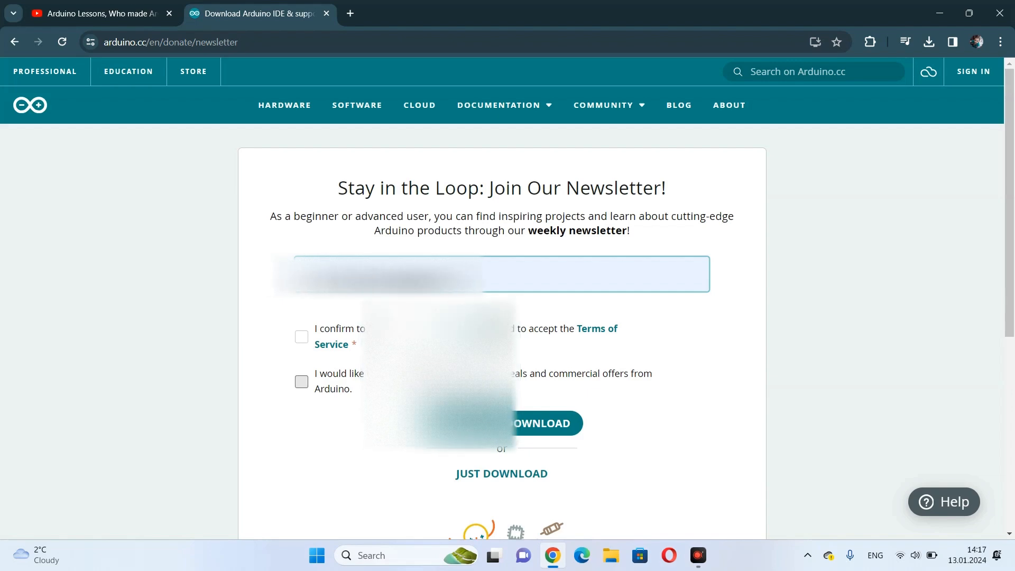
click(302, 338)
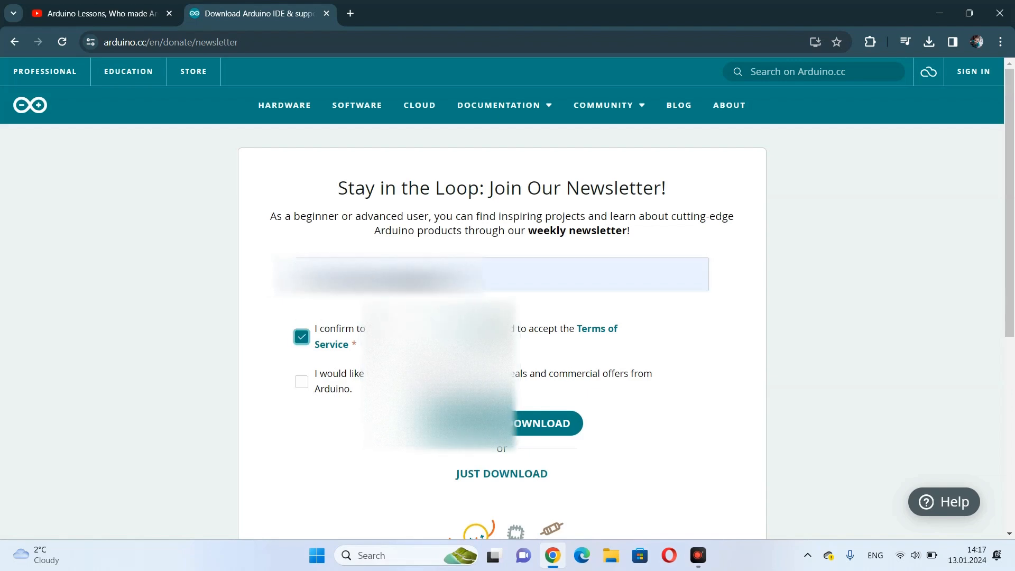
Download the Arduino IDE installer without subscribing to the newsletter and check the download's progress
click(518, 481)
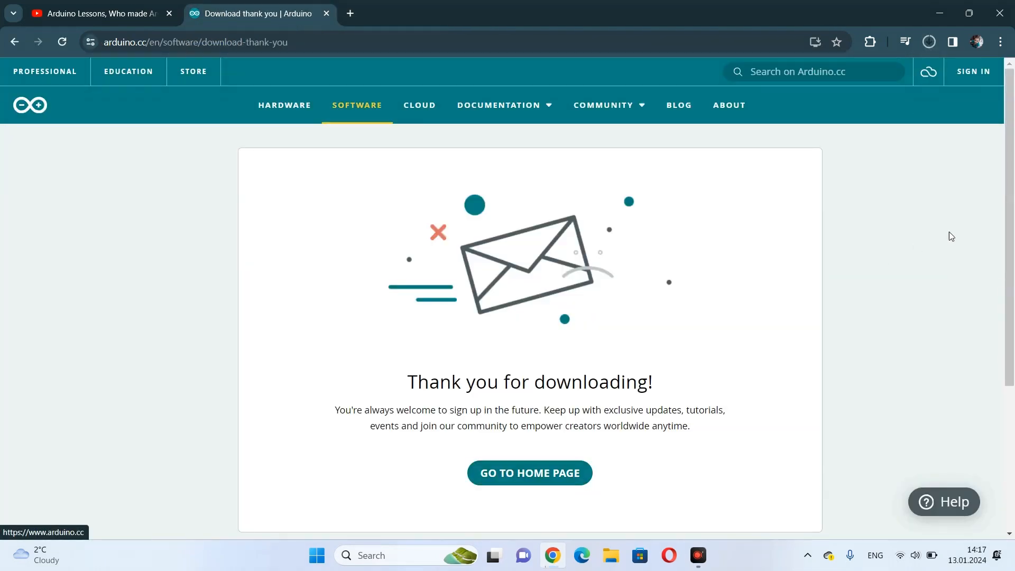
click(929, 42)
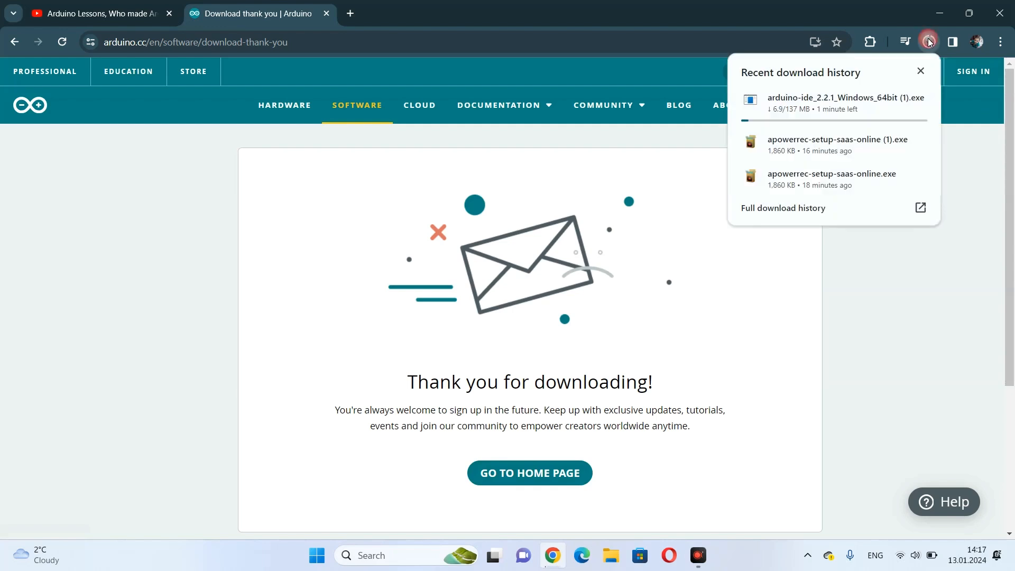
mouse_move(895, 106)
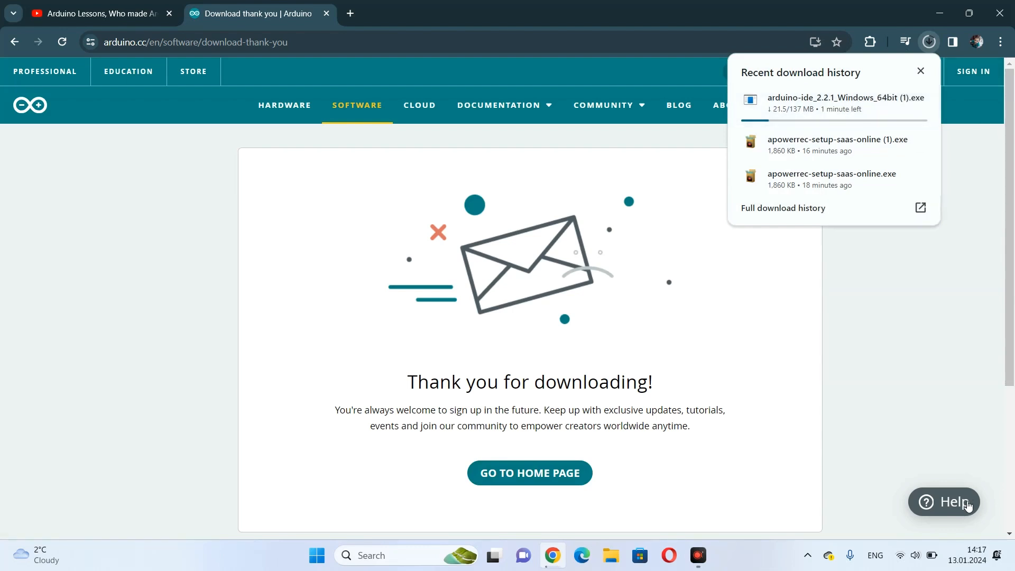
Accept the licence, install Arduino IDE 2.2.1 only for the current user in the default folder, and finish setup with Run Arduino IDE enabled
click(713, 505)
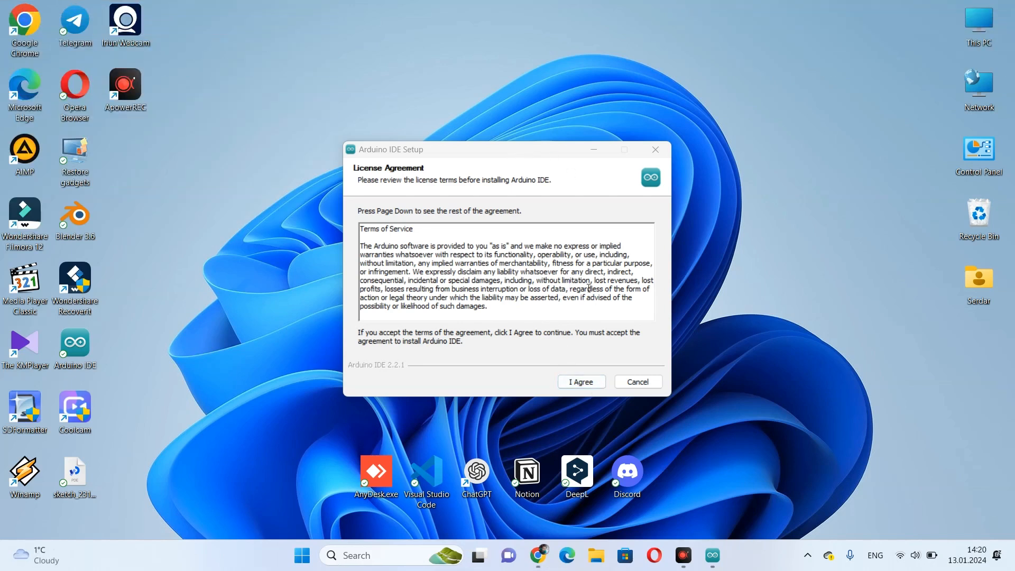
click(580, 383)
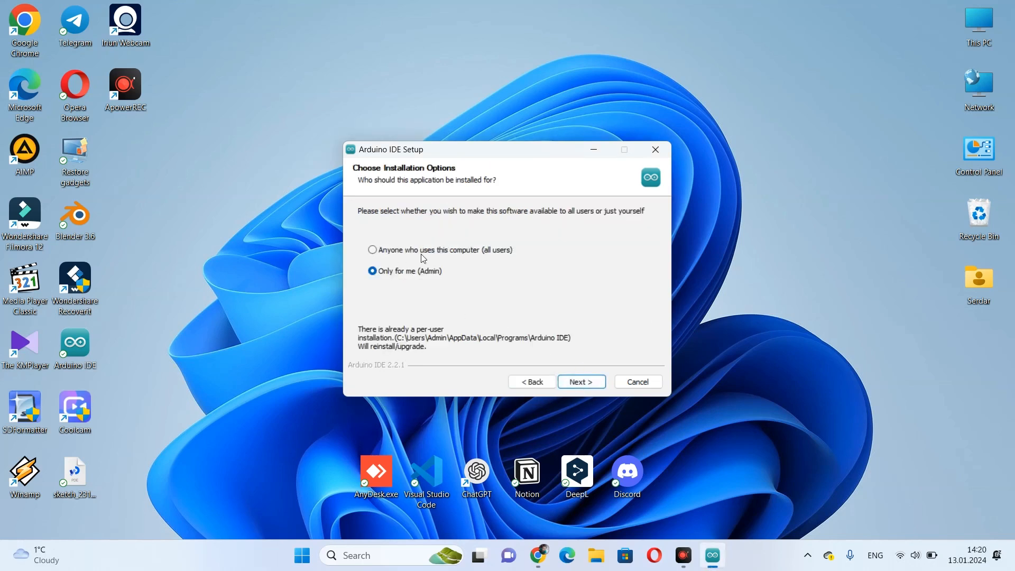
click(581, 382)
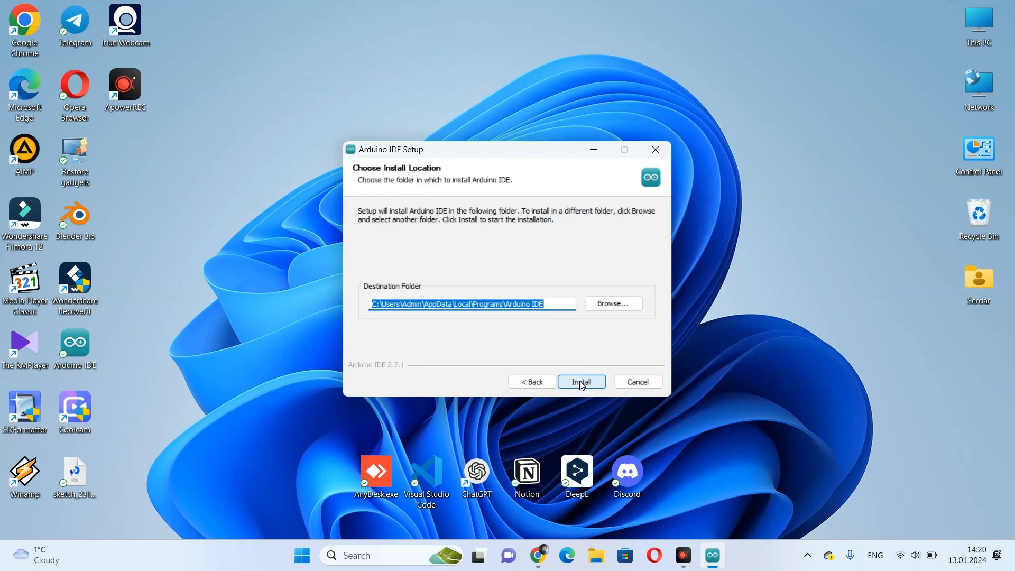
click(580, 382)
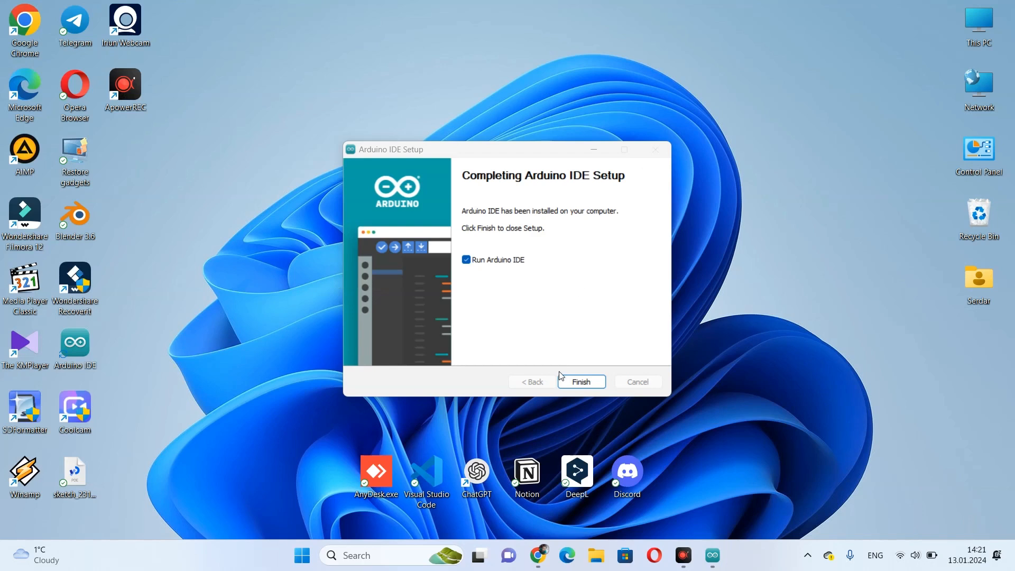
click(589, 388)
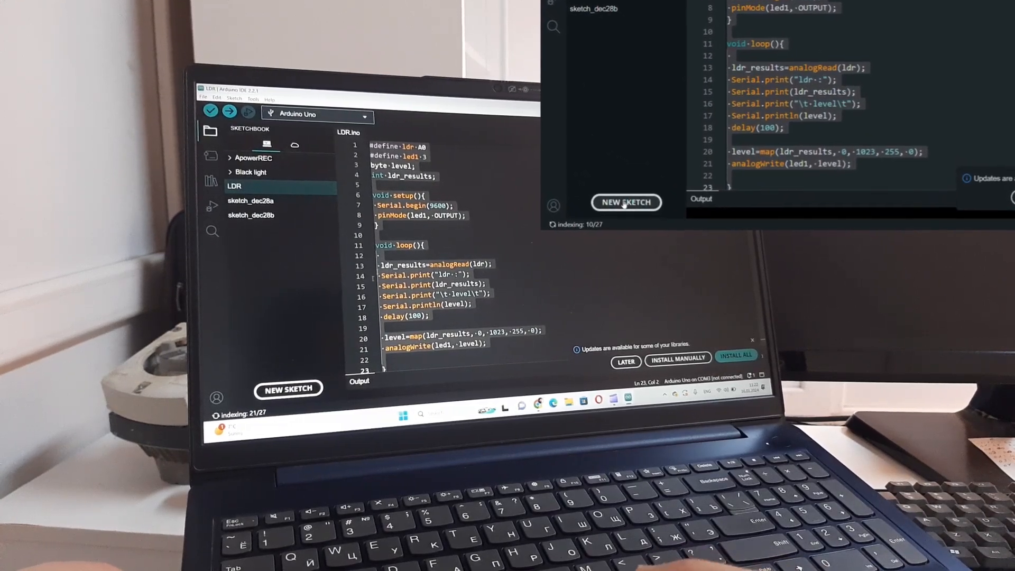
Create a new empty sketch and close the LDR sketch window
click(294, 390)
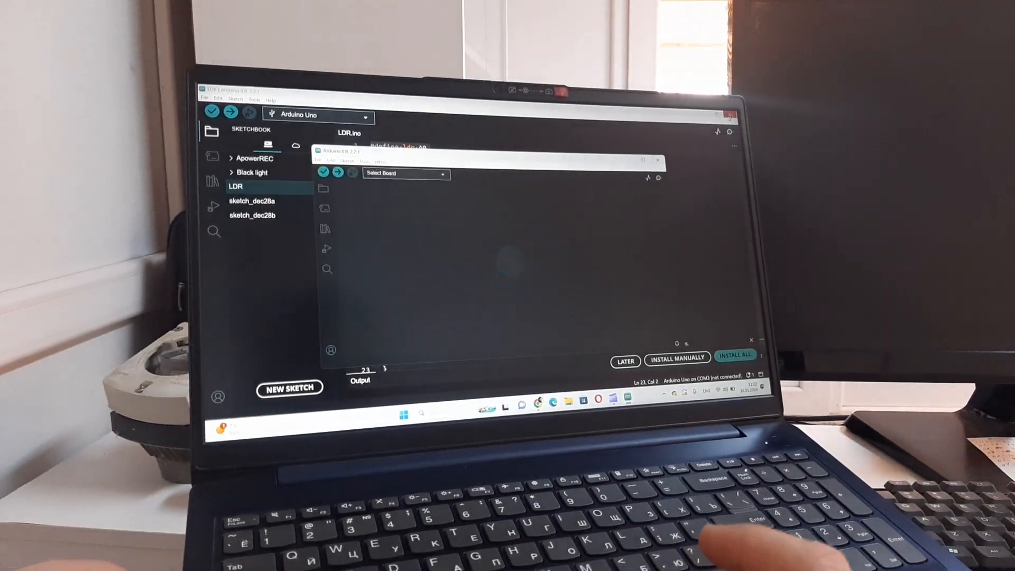
click(730, 116)
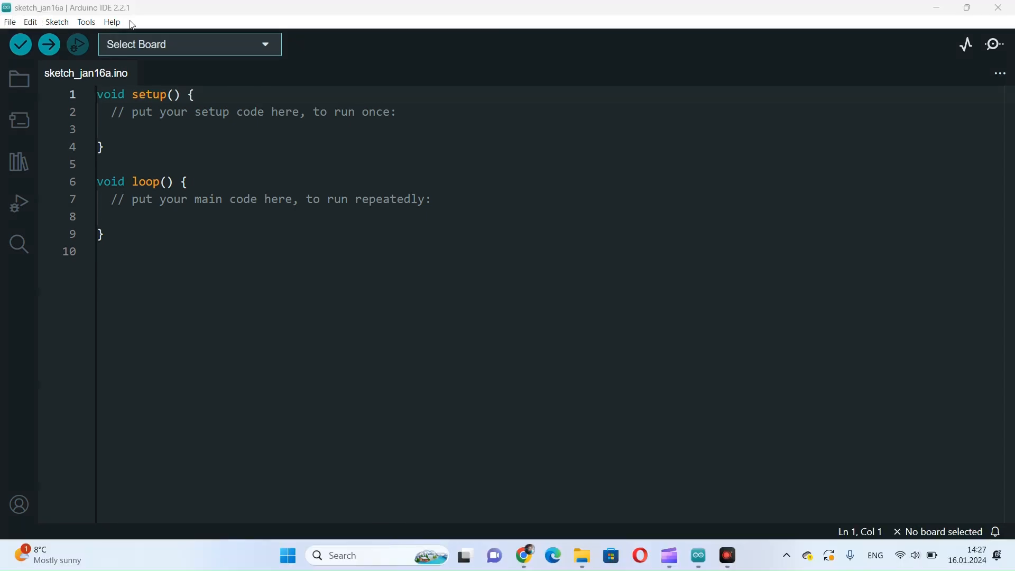
Look through the file commands, including the recent sketches, the sketchbook and the built-in Basics, Digital and Analog examples
click(9, 23)
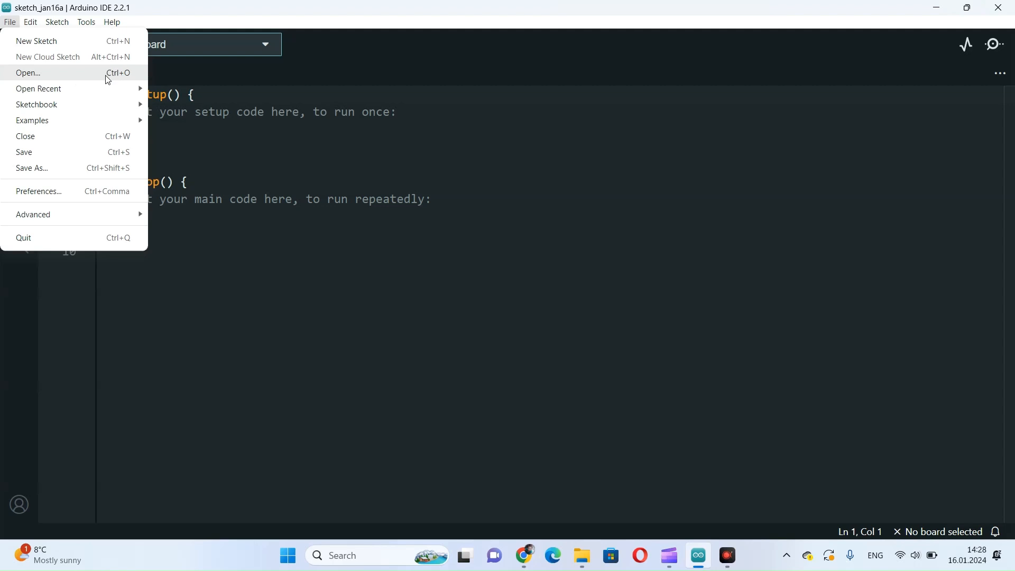
mouse_move(83, 91)
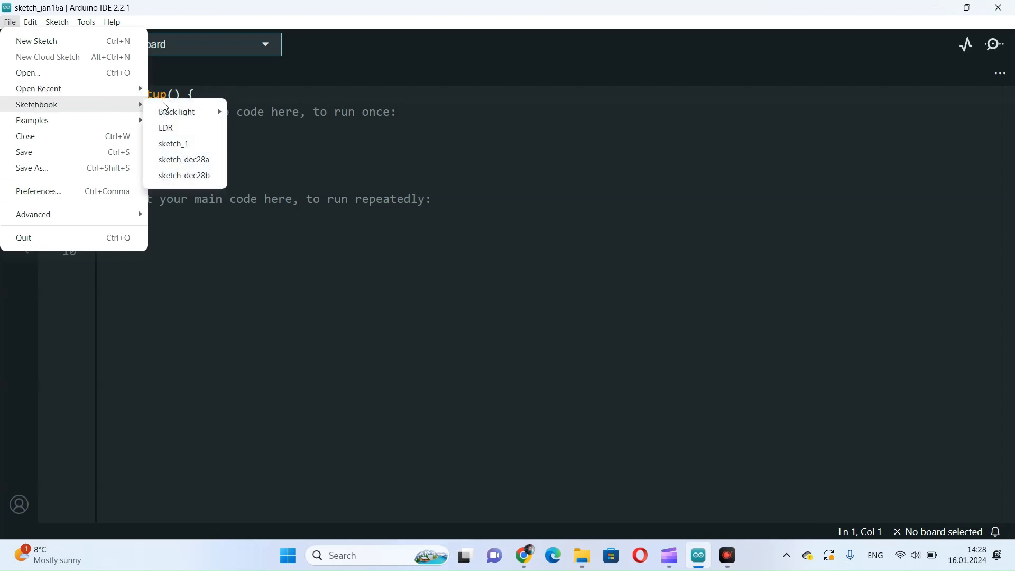
mouse_move(67, 127)
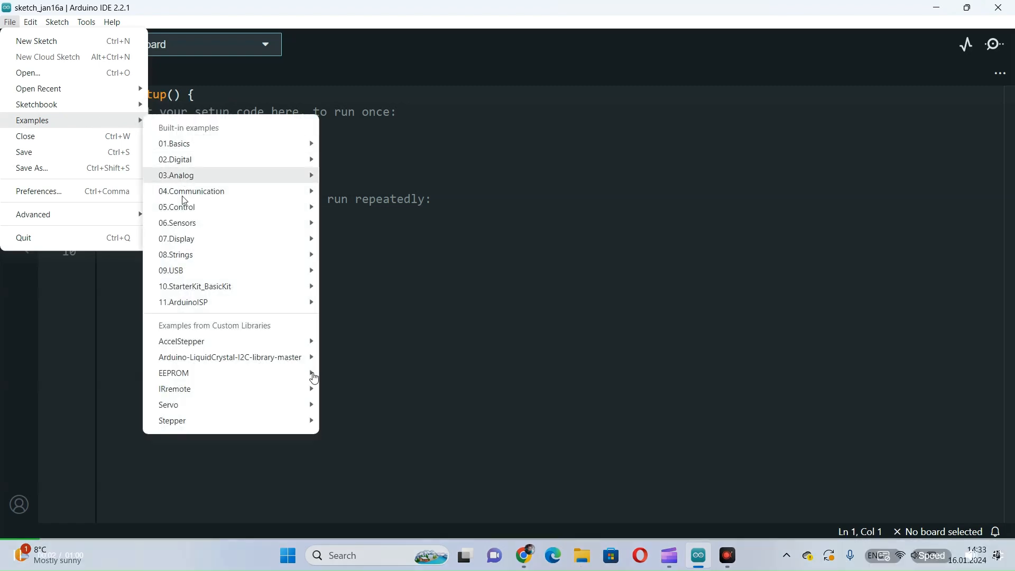
mouse_move(193, 152)
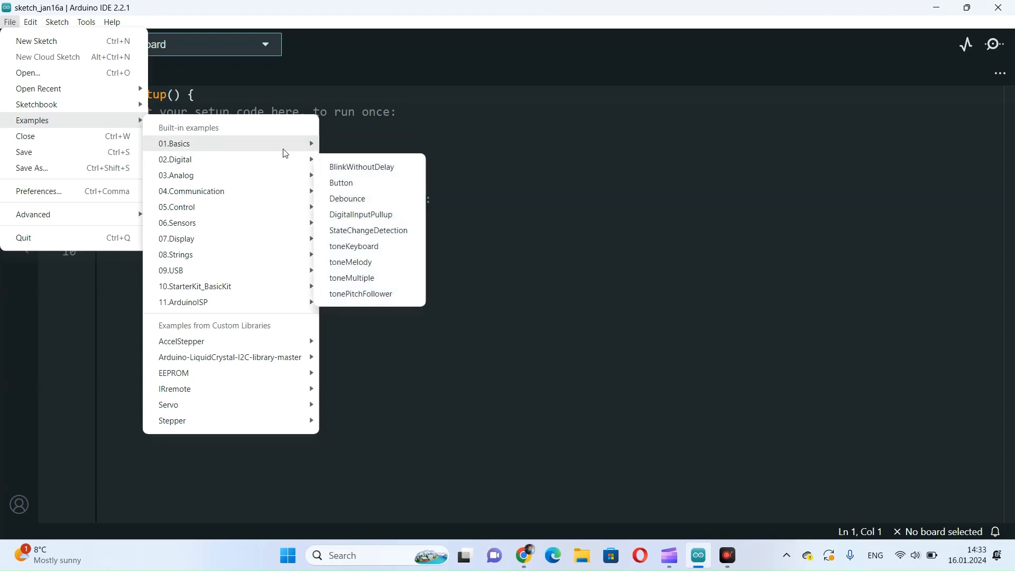
mouse_move(206, 181)
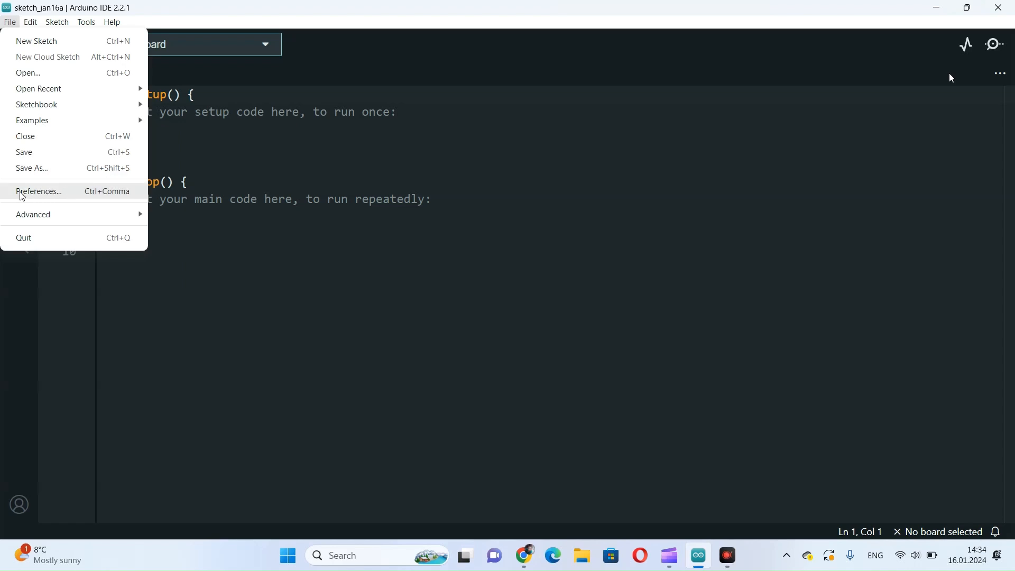
Open the Preferences and try raising and lowering the editor font size, returning it to 16
click(51, 193)
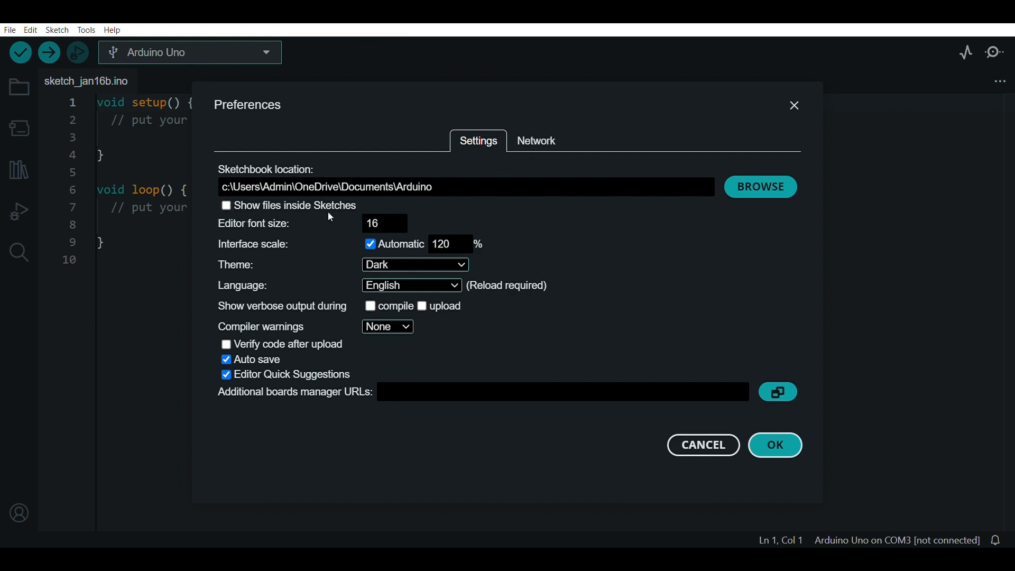
click(402, 219)
click(402, 219)
click(402, 220)
click(404, 228)
click(404, 228)
click(404, 228)
Try the Light and Dark High Contrast themes for the interface and return to the Dark theme
click(383, 283)
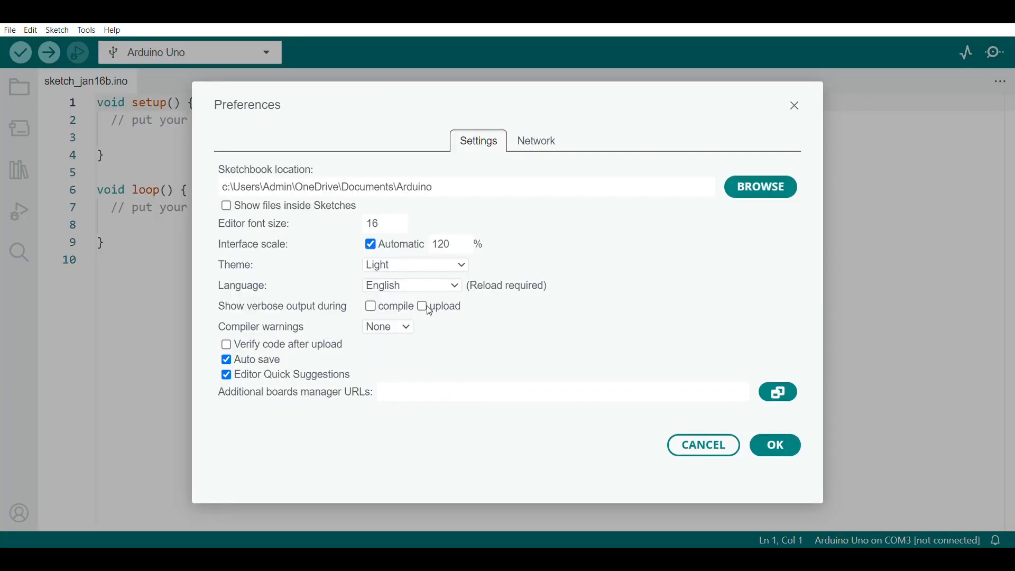
key(Down)
key(Down)
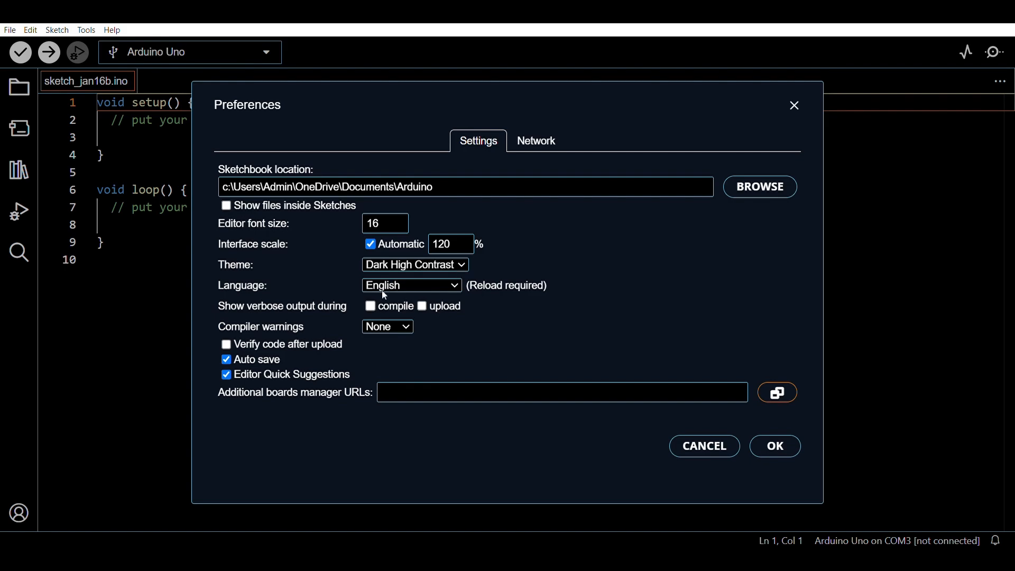
key(Down)
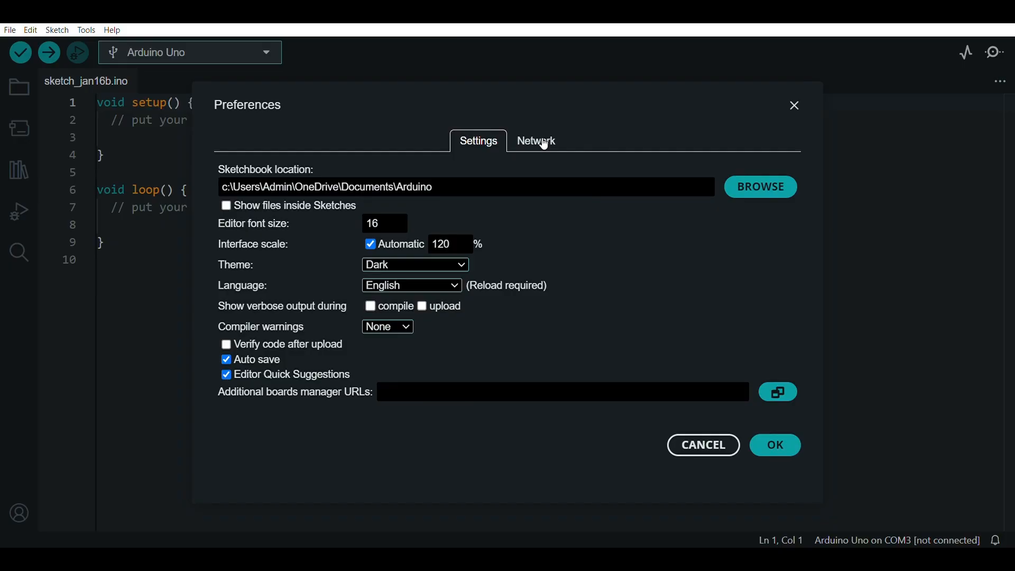
Examine the network preferences, try the manual proxy configuration, restore No proxy and return to the general settings
click(544, 141)
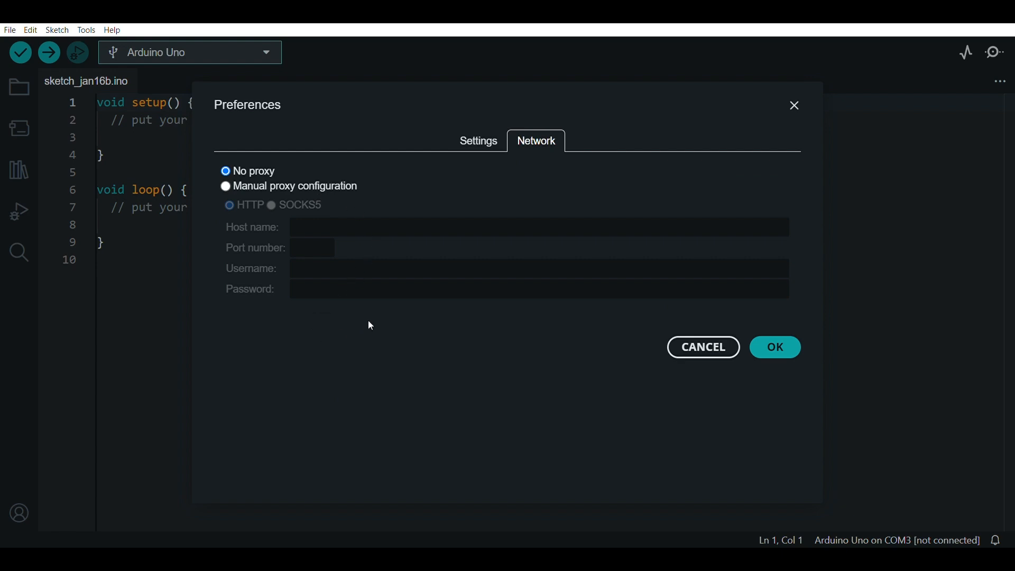
click(484, 144)
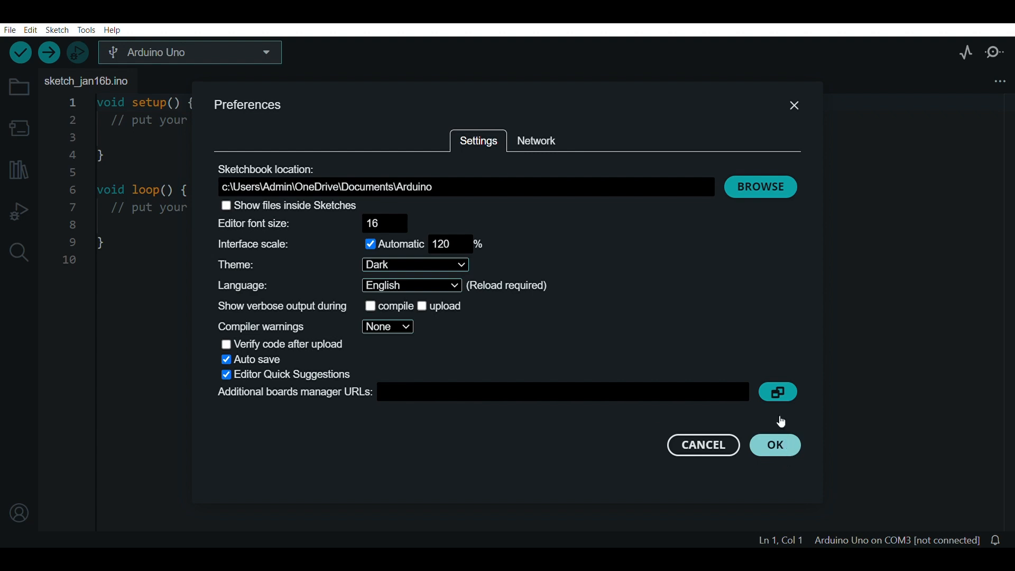
click(533, 145)
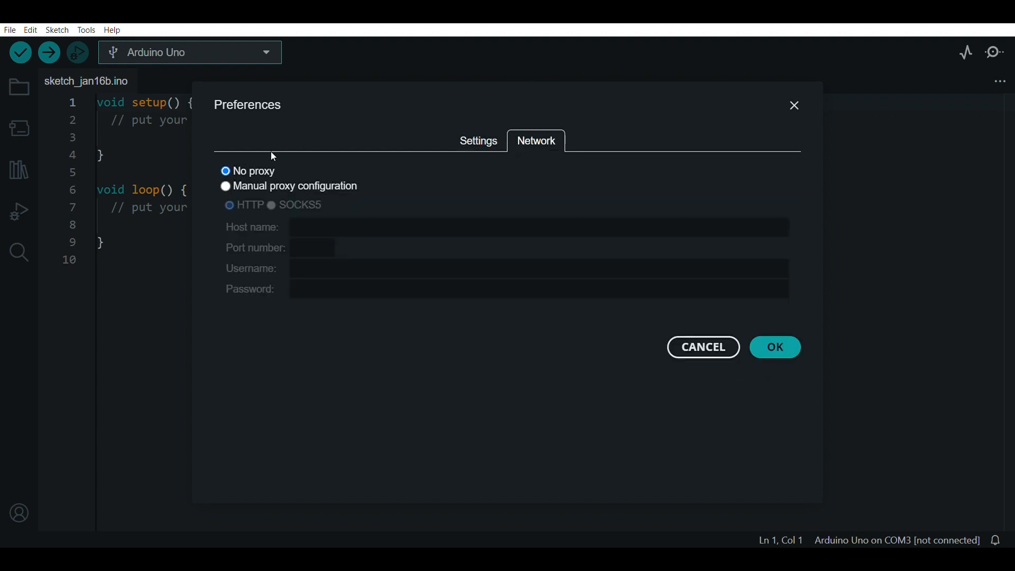
click(227, 187)
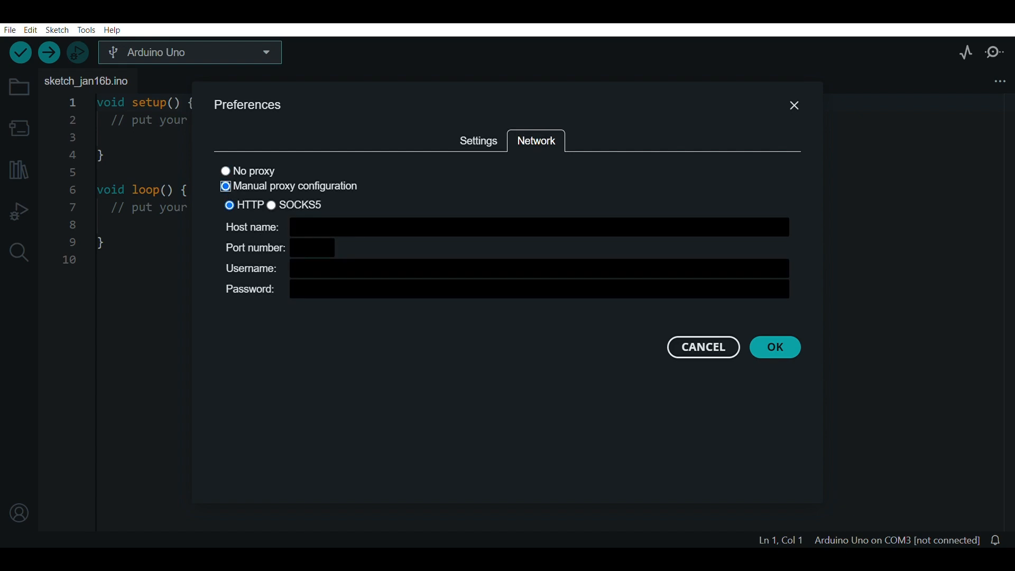
click(226, 173)
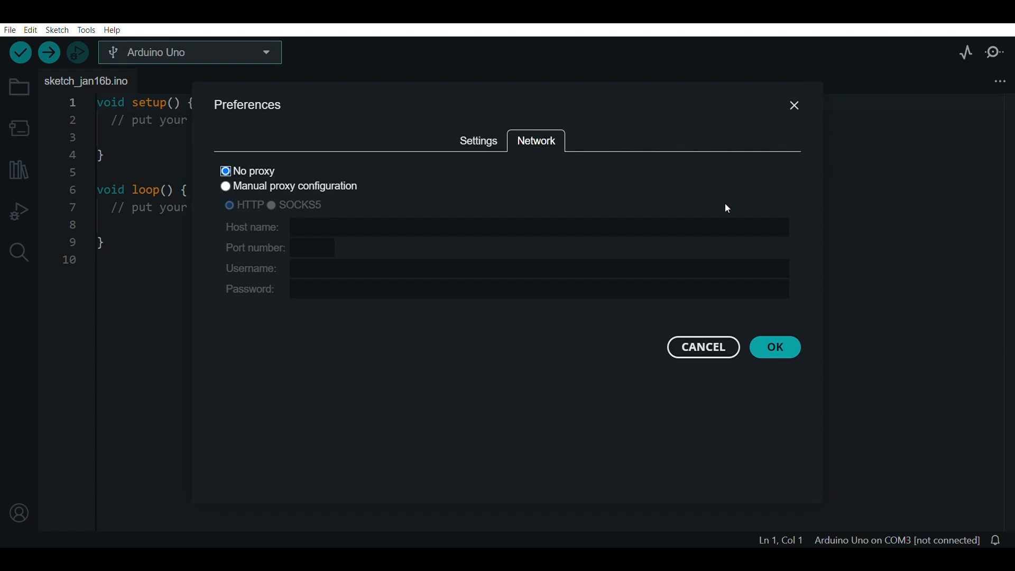
click(487, 142)
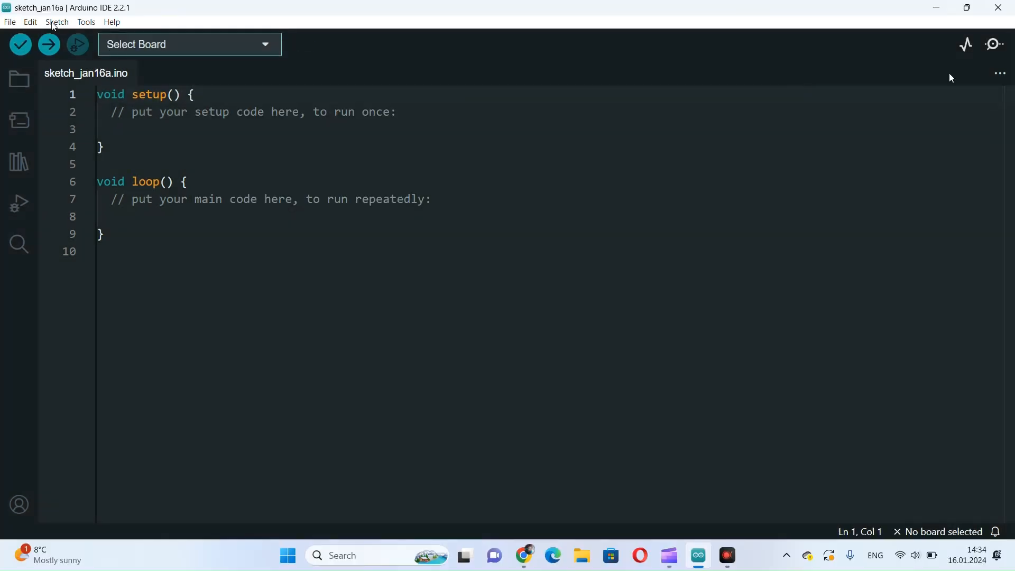
Examine the commands for editing, compiling and uploading sketches, including libraries, managing tools and boards, and getting help
click(31, 22)
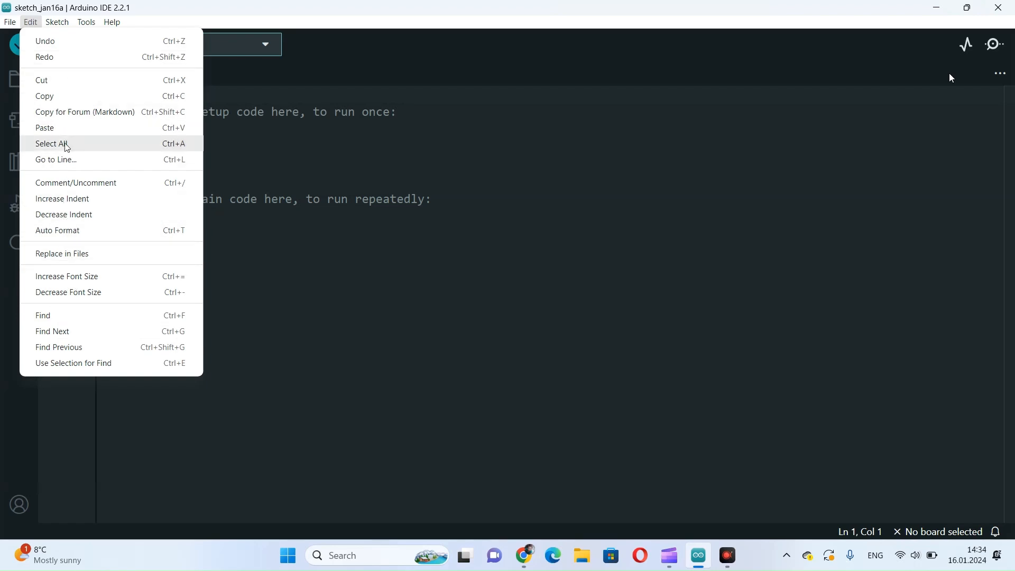
mouse_move(62, 23)
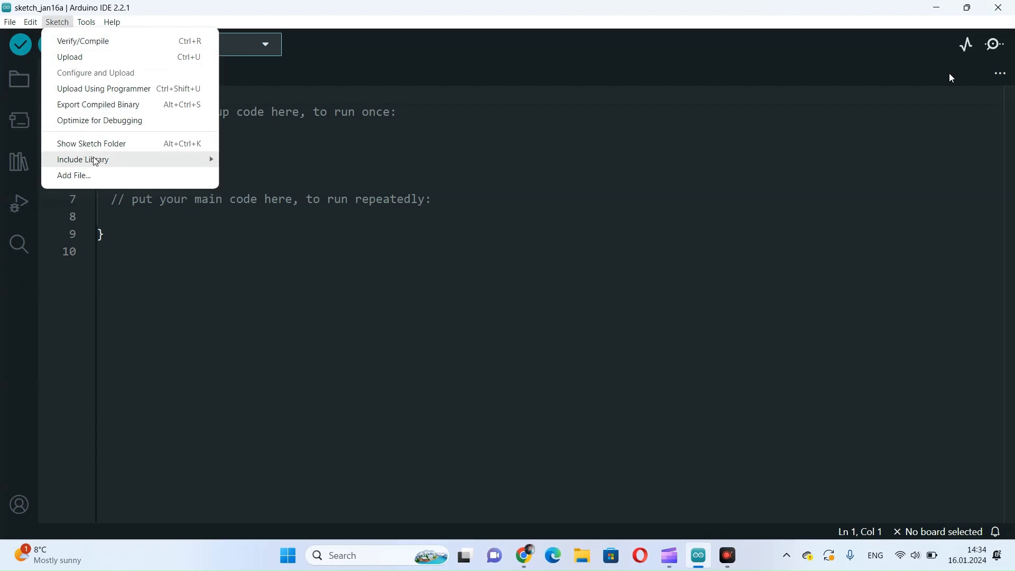
mouse_move(95, 159)
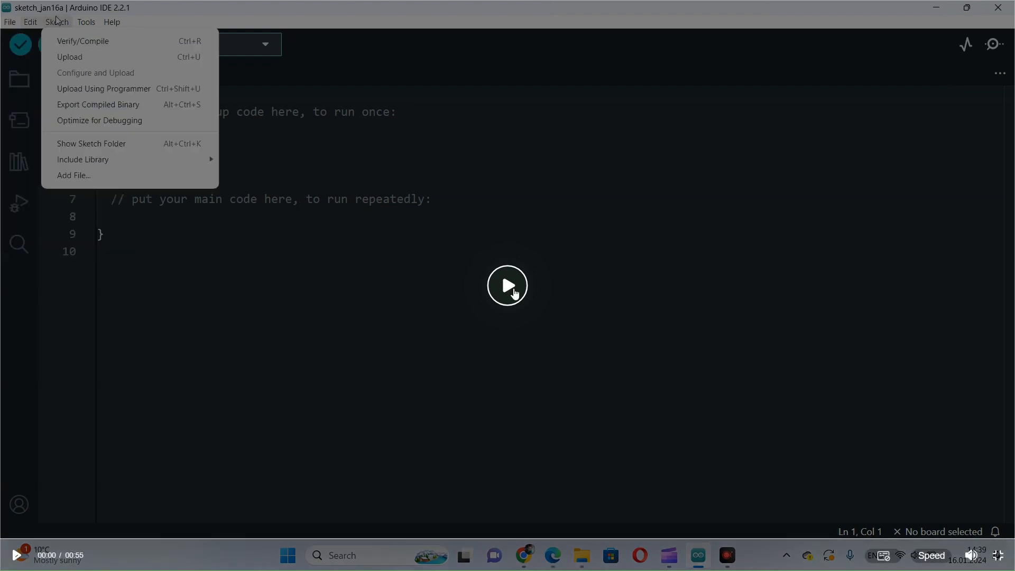
click(514, 290)
click(56, 18)
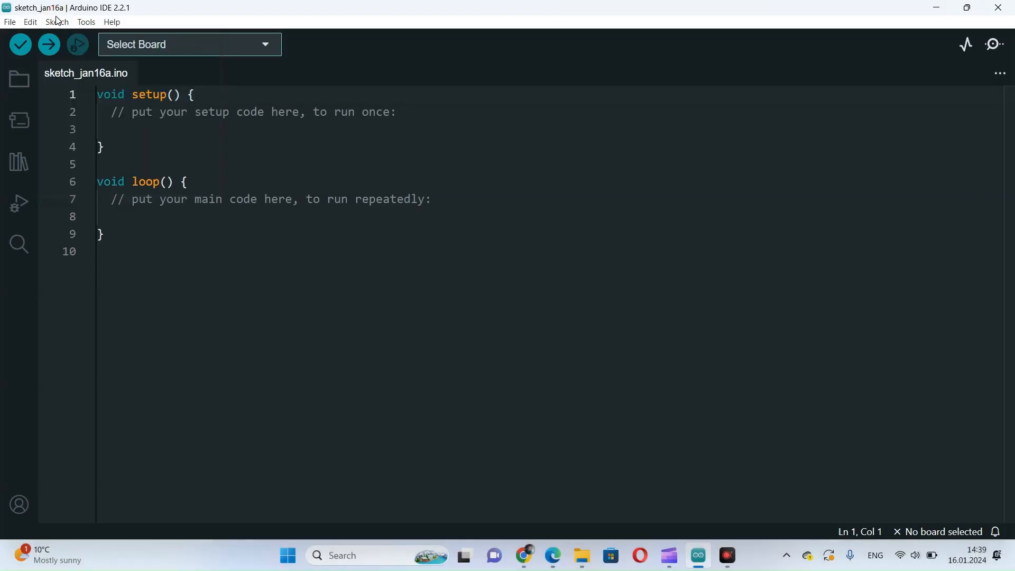
click(56, 18)
mouse_move(123, 159)
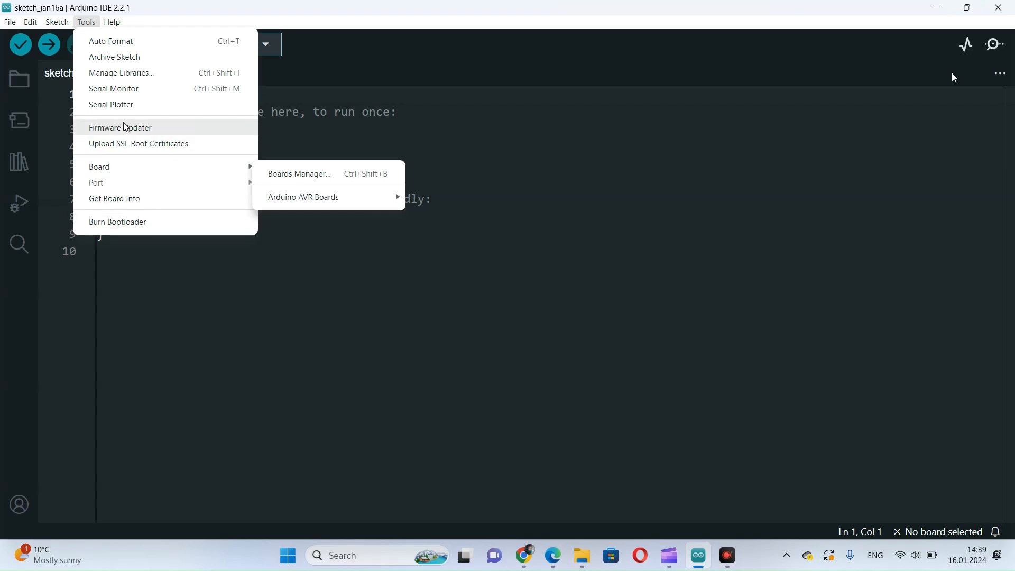
click(114, 22)
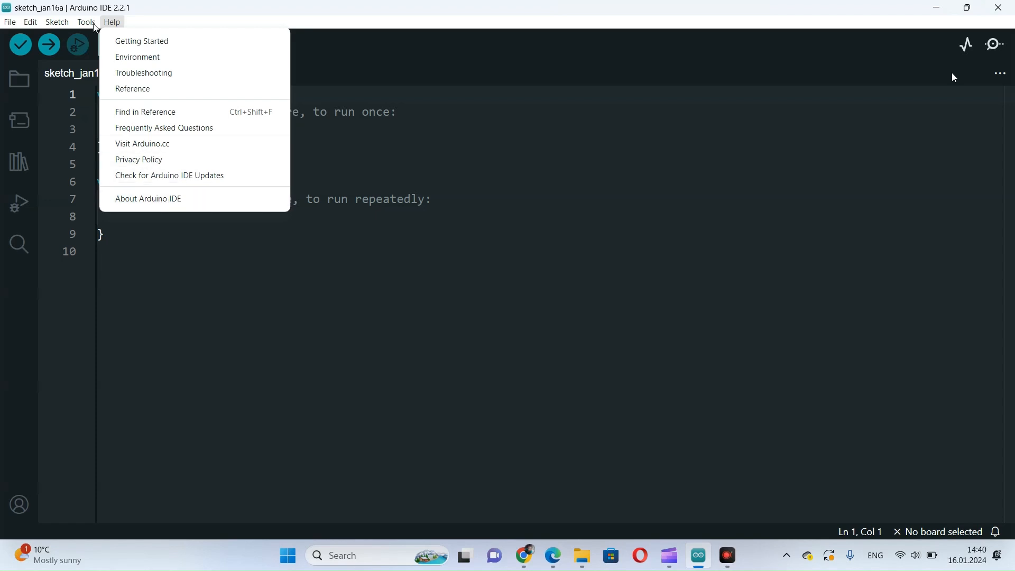
click(388, 35)
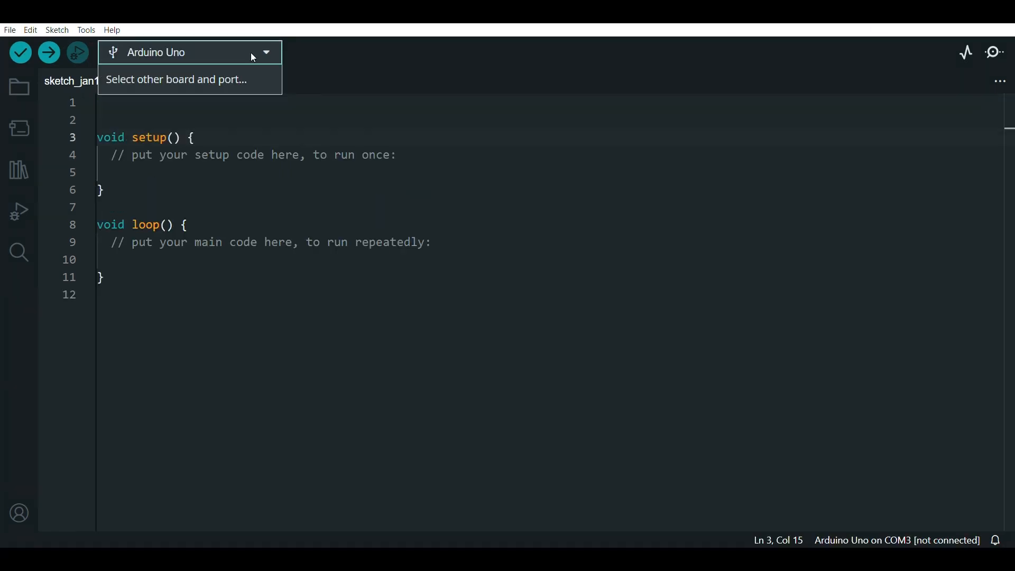
Open the selection of another board and port and locate Arduino Uno in the boards list
click(254, 56)
click(254, 55)
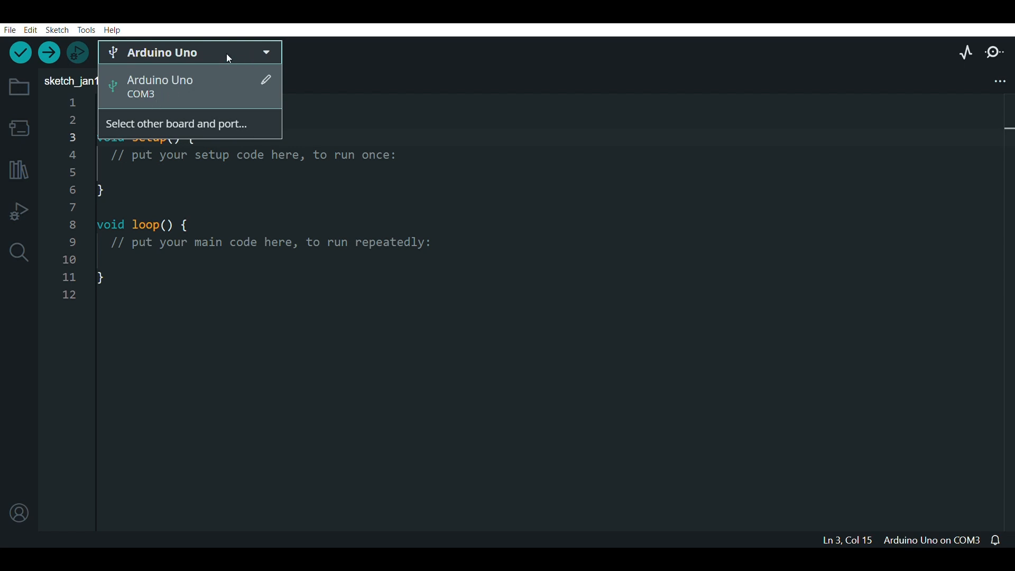
click(228, 54)
click(227, 53)
click(215, 139)
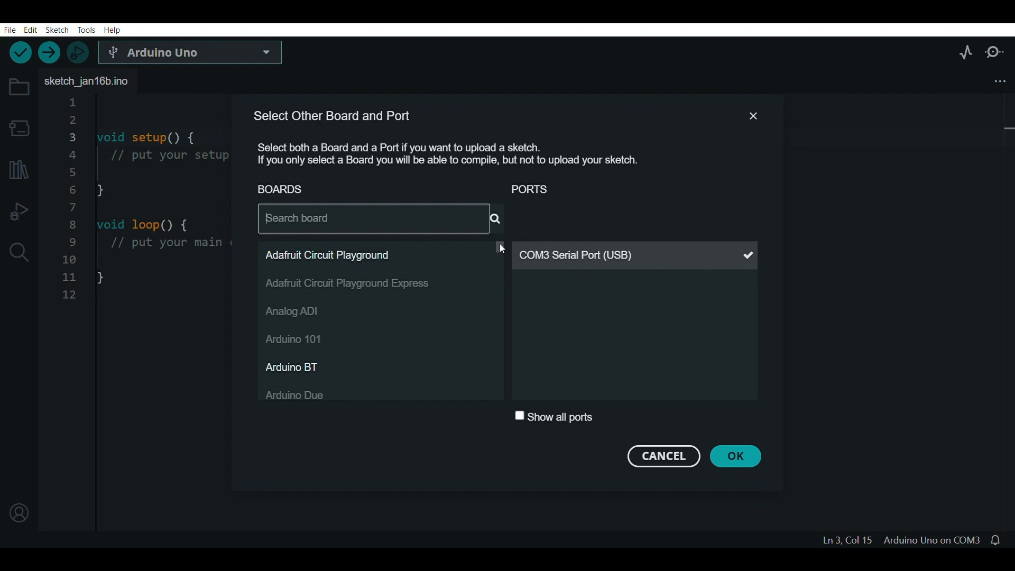
drag(500, 244, 500, 341)
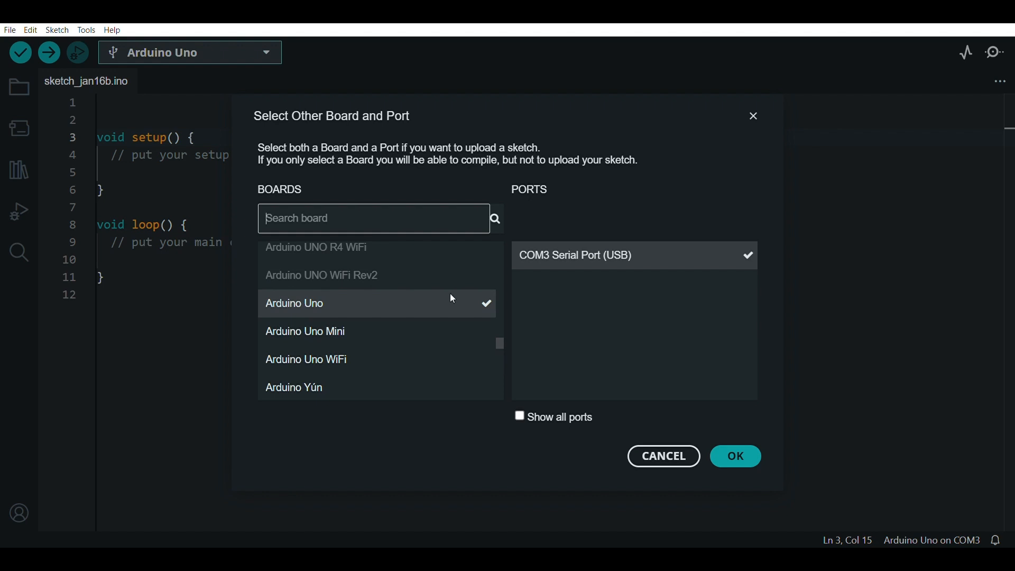